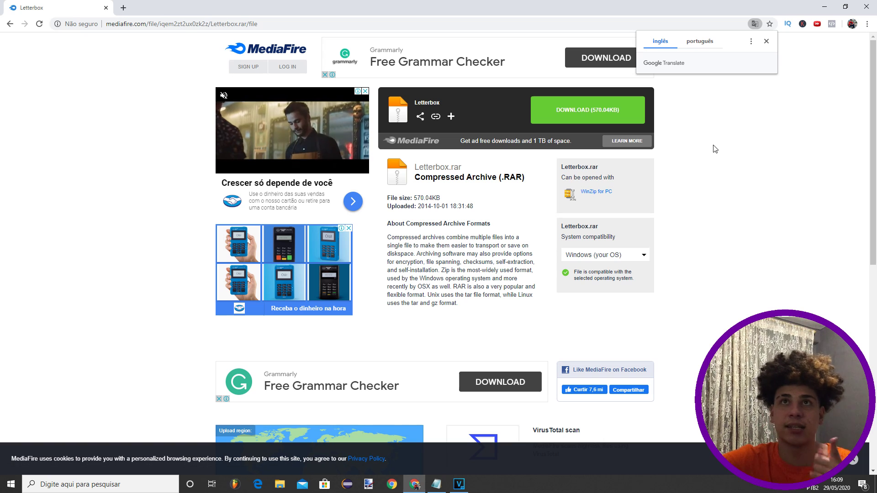
- Extract the Letterbox archive in the Downloads folder directly into that folder
left_click(767, 41)
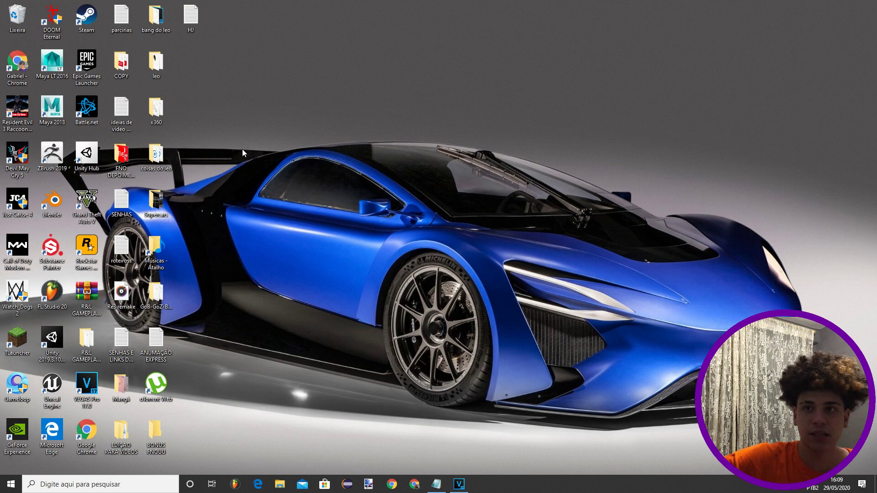
left_click(286, 491)
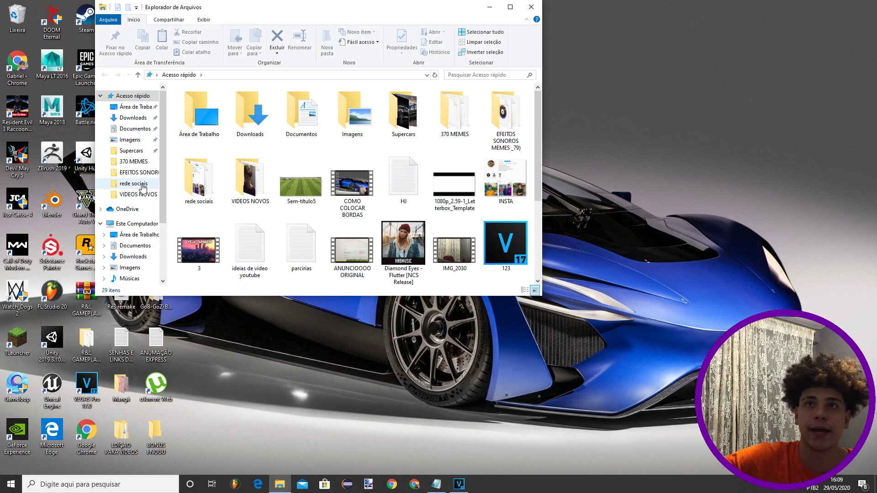
left_click(133, 256)
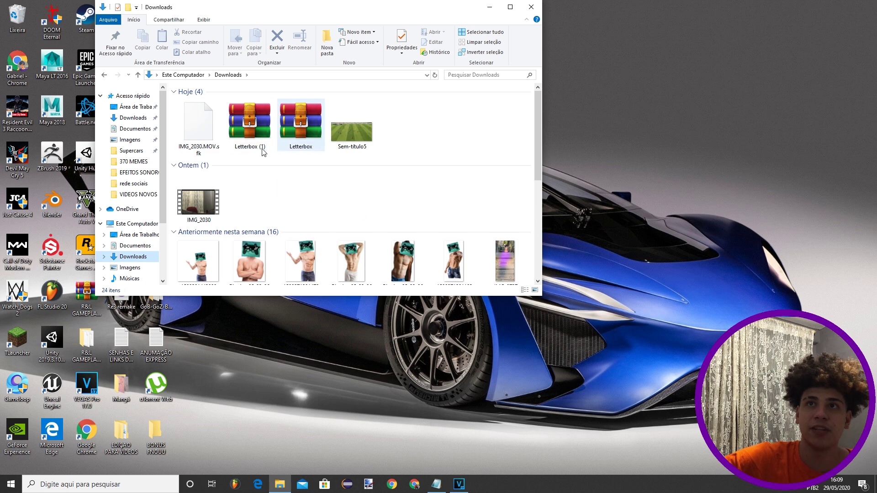
right_click(300, 142)
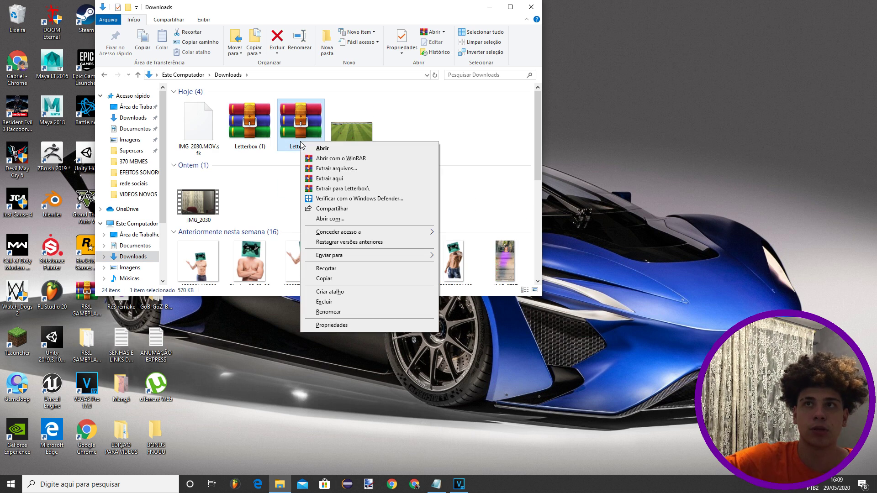
left_click(336, 179)
- Examine the letterbox templates in the 1080p subfolder of the extracted Letterbox folder, and close the file window
left_click_drag(538, 133, 571, 281)
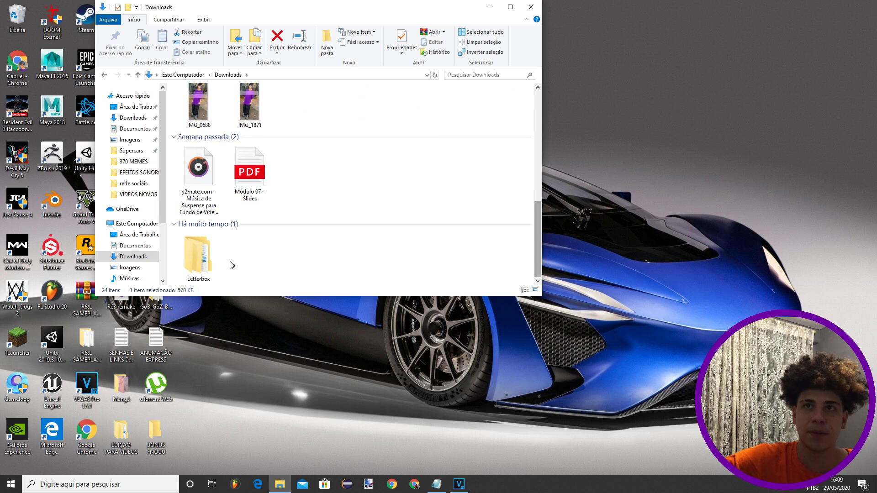
double_click(193, 263)
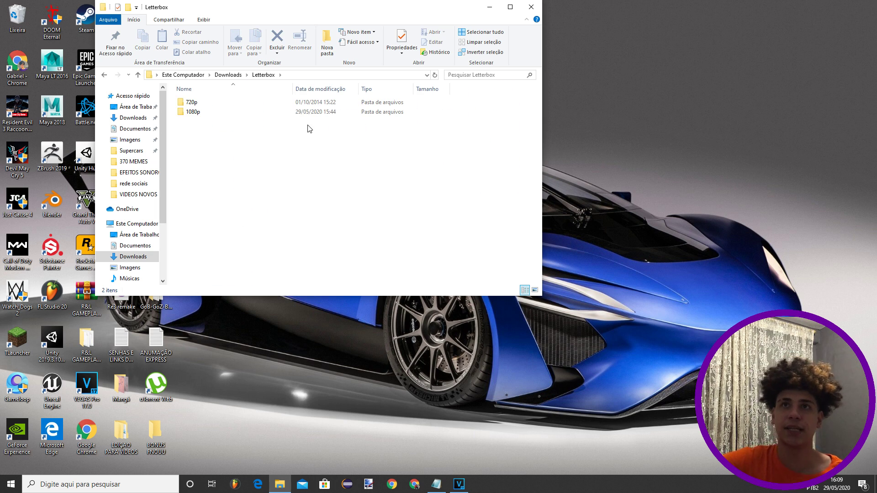
double_click(204, 113)
scroll(320, 160, "down", 8)
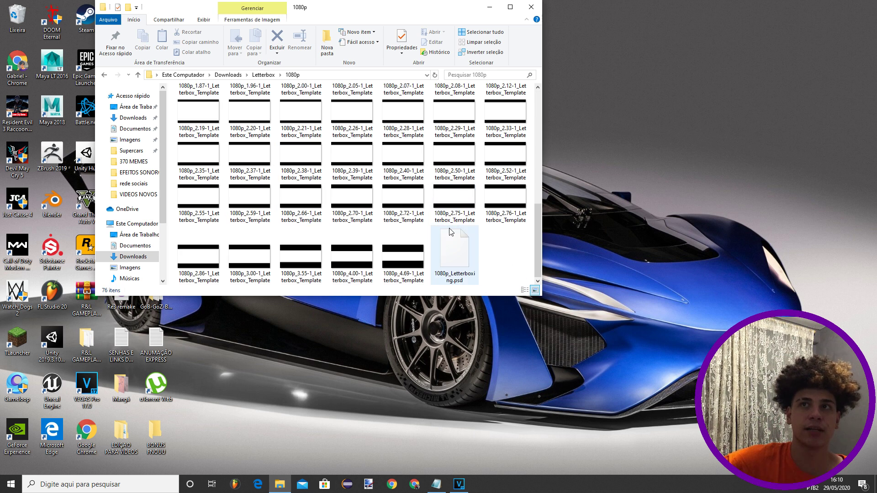
scroll(449, 230, "up", 10)
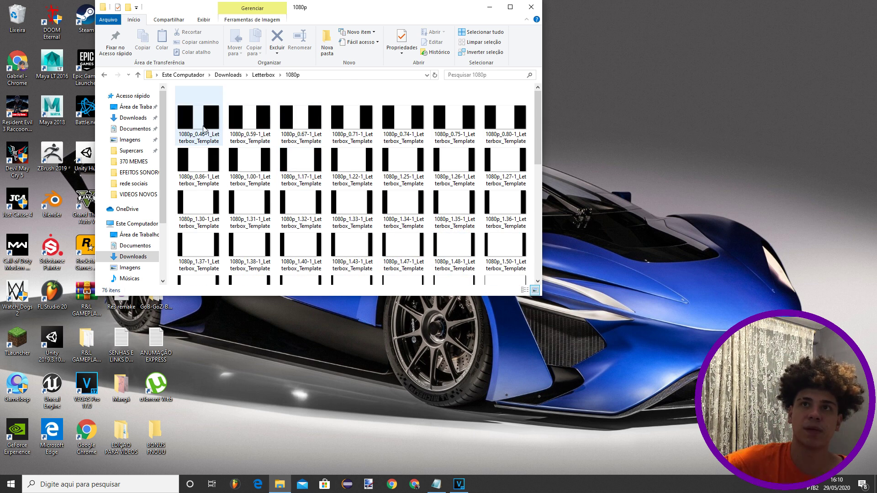
scroll(292, 228, "down", 10)
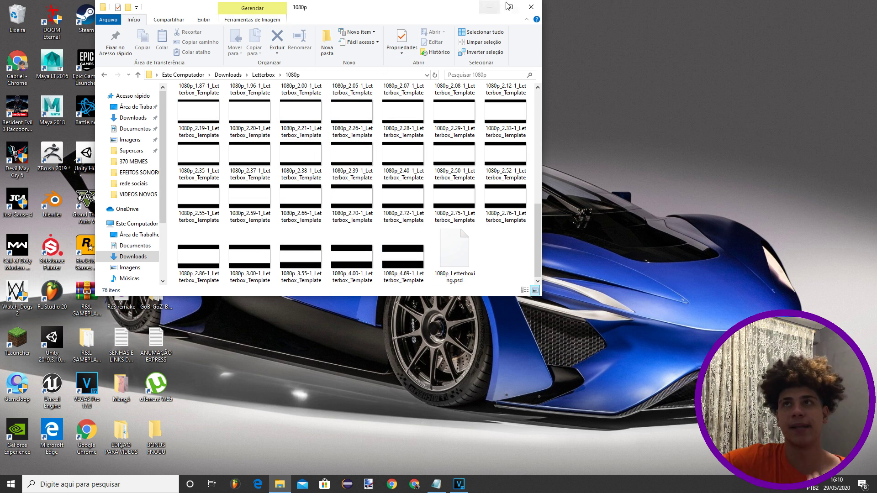
left_click(531, 8)
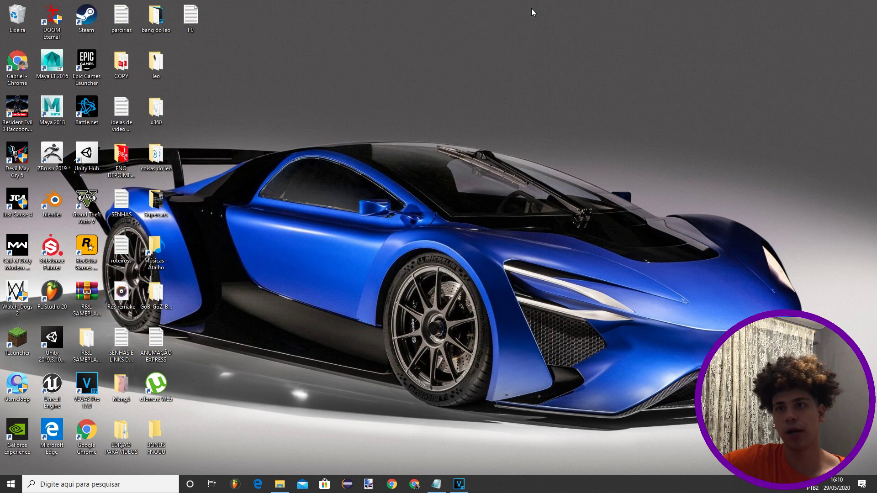
- Switch to VEGAS Pro, import the IMG_2030 video from Downloads and place it at the start of the timeline
left_click(462, 482)
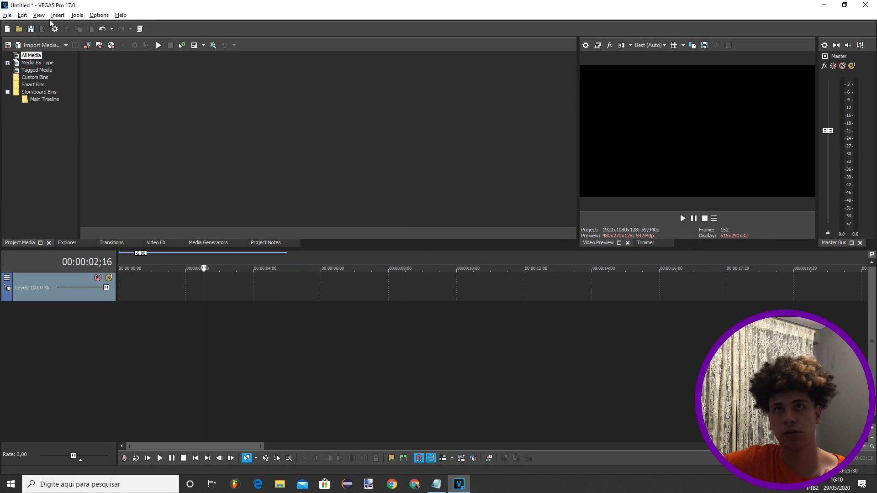
left_click(43, 45)
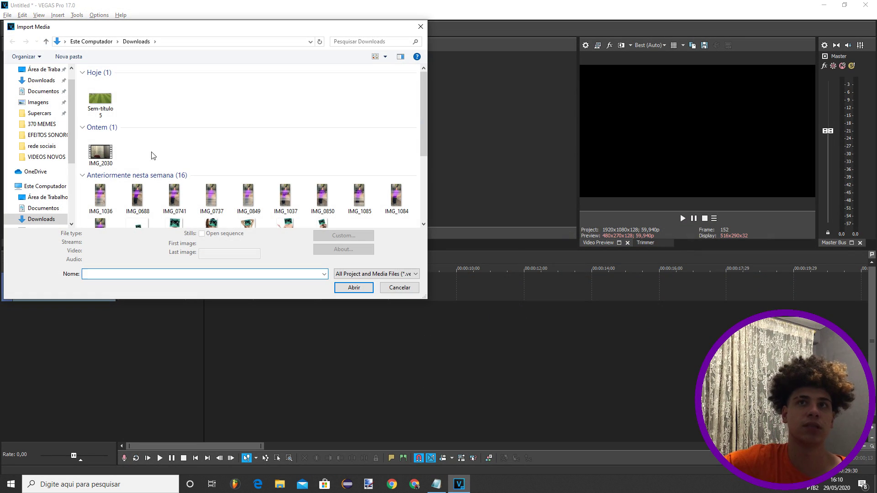
double_click(106, 157)
left_click_drag(113, 94, 172, 268)
- Split the IMG_2030 clip at about 43 seconds and delete the part before the cut
left_click(193, 262)
left_click(333, 262)
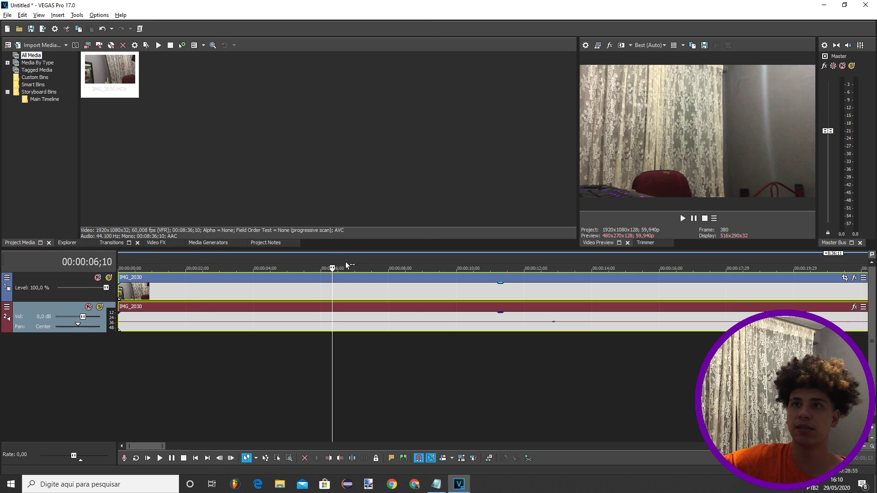
scroll(403, 282, "down", 5)
left_click(392, 292)
key("s")
double_click(359, 320)
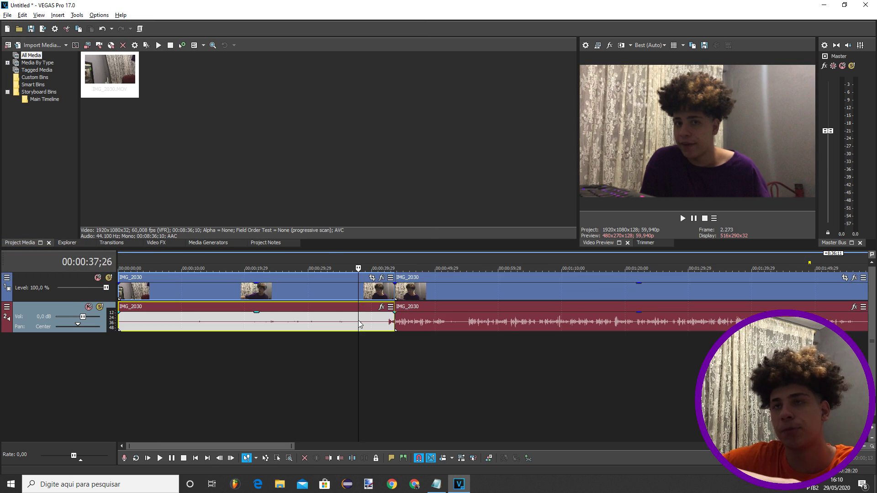
key("Delete")
- Trim the remaining IMG_2030 clip to a section about 7 seconds long, starting at about 47 seconds
left_click_drag(396, 261, 437, 260)
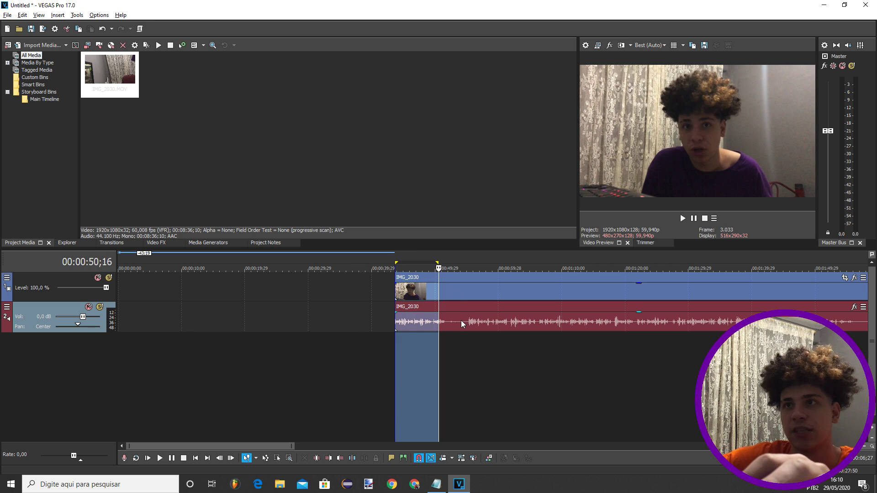
key("ctrl+t")
left_click_drag(421, 323, 442, 323)
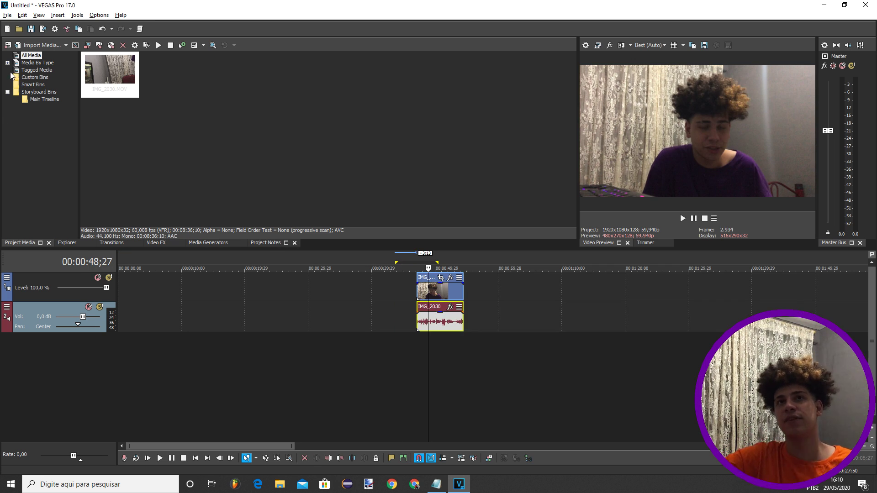
- Import 1080p_2.66-1_Letterbox_Template from the 1080p subfolder of Letterbox in Downloads
left_click(37, 45)
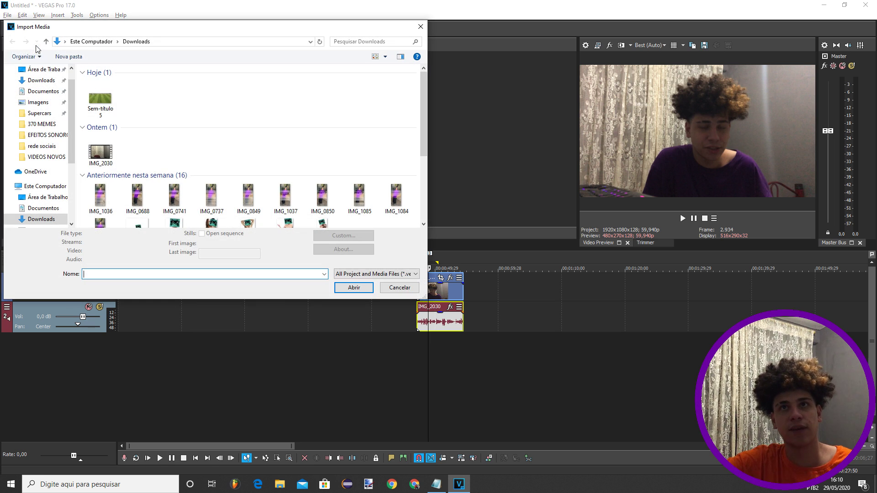
scroll(194, 132, "down", 5)
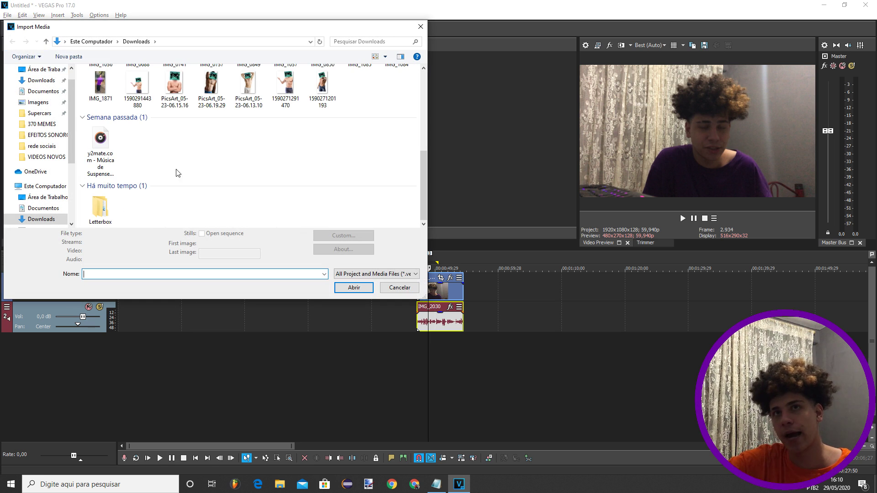
double_click(107, 206)
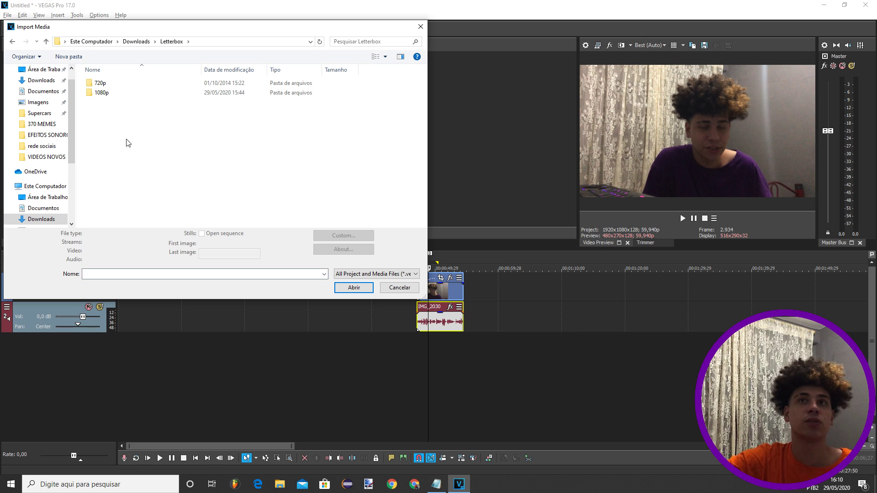
double_click(112, 94)
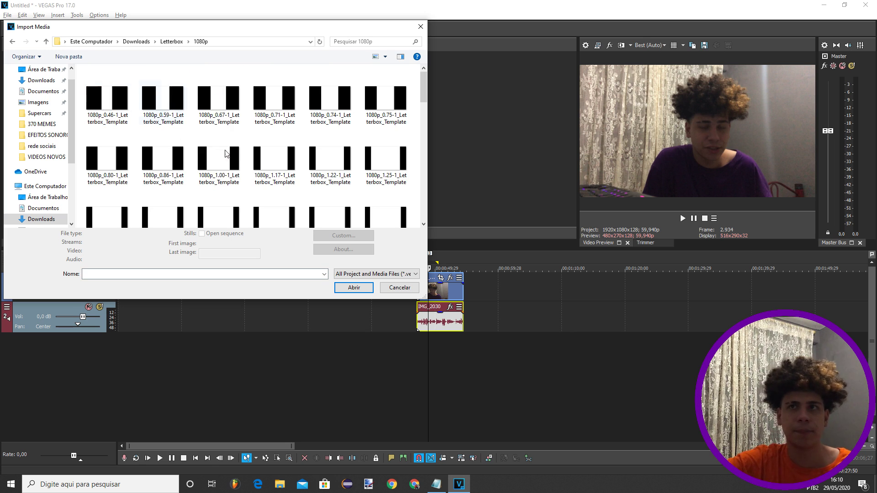
scroll(219, 169, "down", 4)
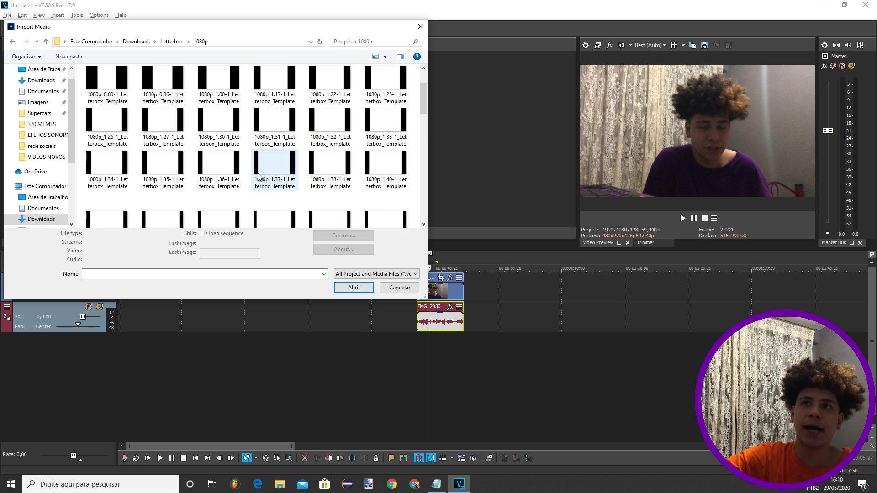
scroll(300, 177, "down", 5)
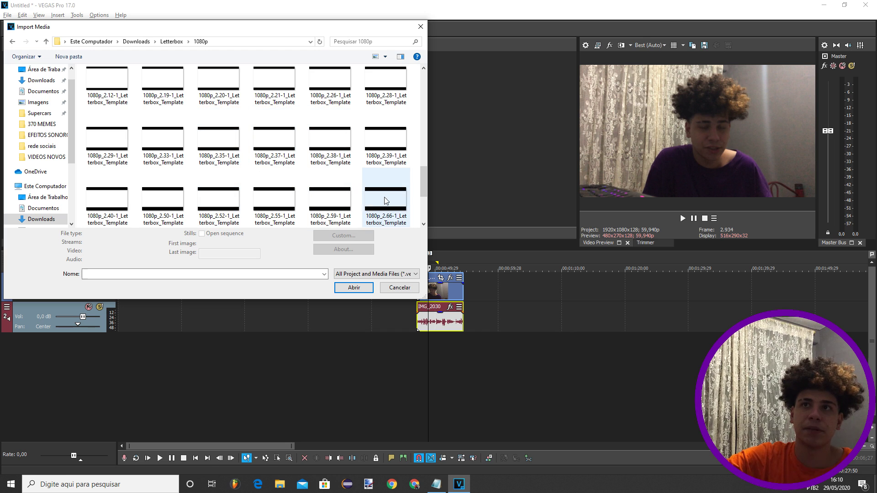
double_click(396, 211)
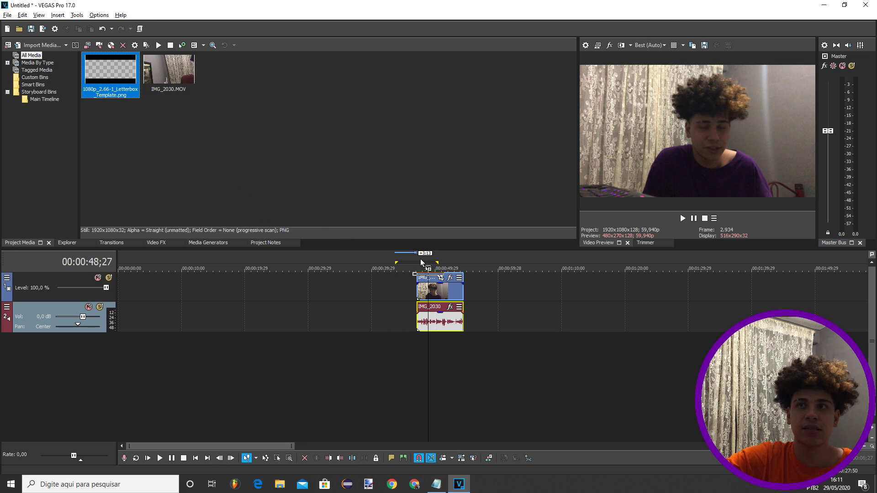
- Place the 2.66-1 letterbox template on a new track above the video clip and extend it to the clip's end
left_click_drag(423, 262, 425, 272)
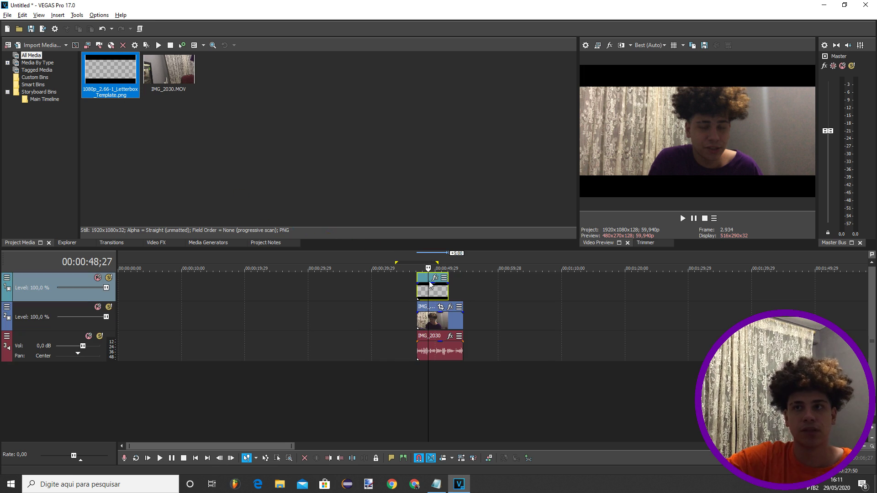
right_click(419, 389)
left_click(440, 294)
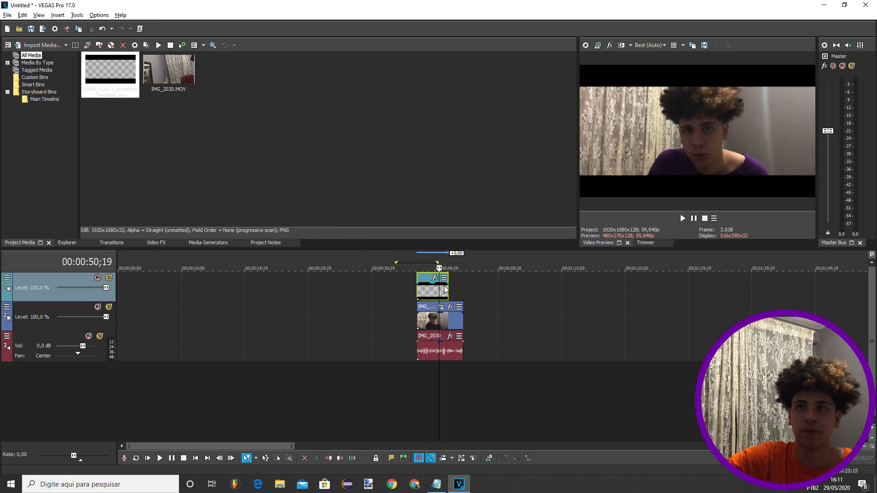
left_click_drag(447, 293, 463, 292)
- Play the timeline from just before the clip to preview the video with the letterbox bars
left_click(407, 259)
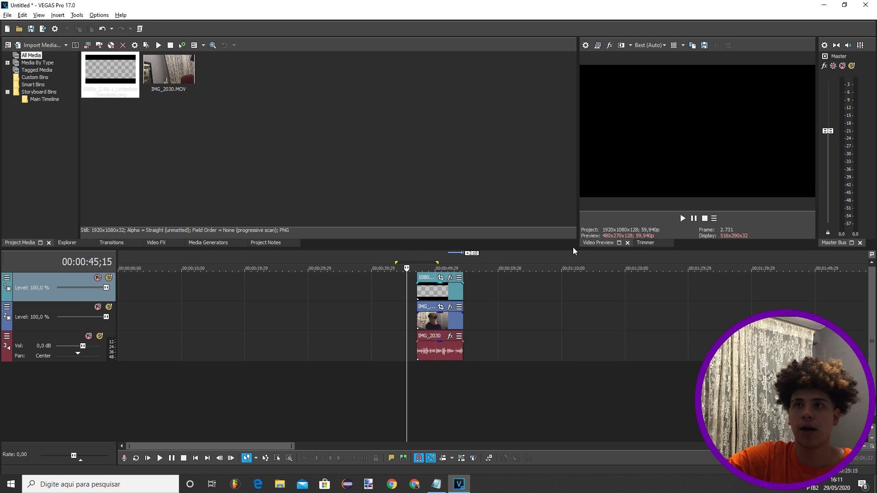
key("space")
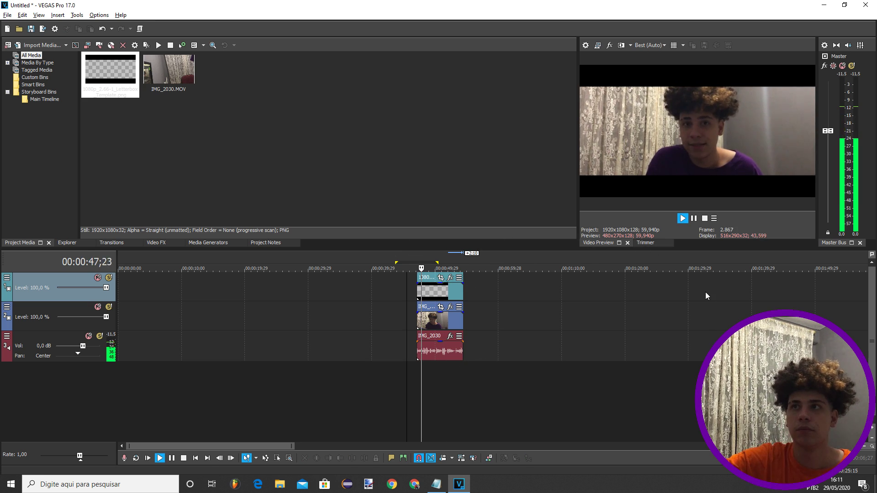
key("Return")
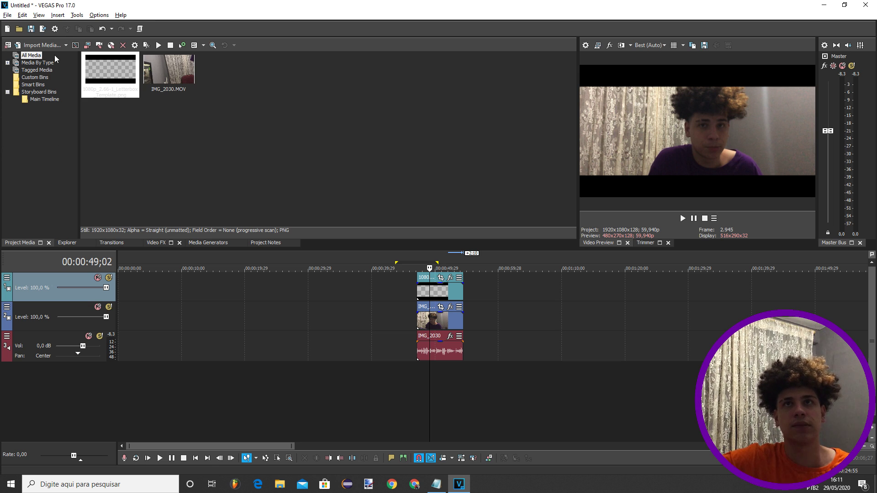
- Import the 1.22-1, 1.66-1 and 2.55-1 letterbox templates from the 1080p folder together
left_click(42, 45)
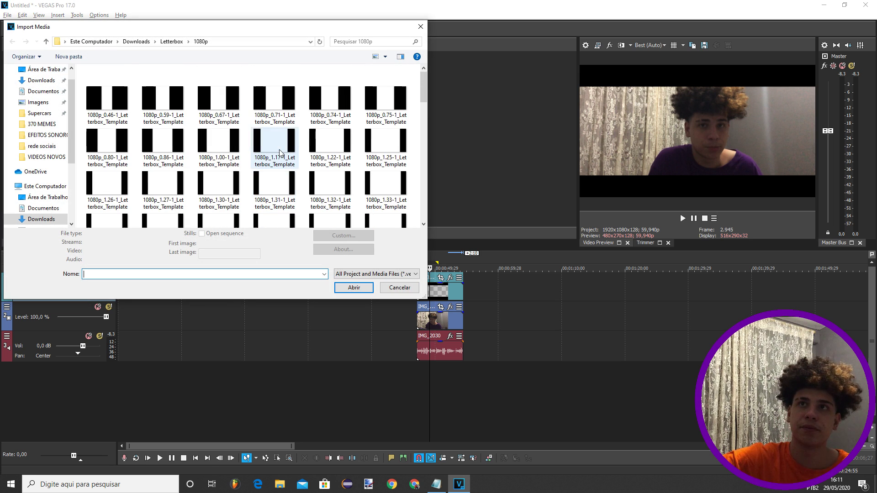
left_click(322, 158)
scroll(322, 158, "down", 2, "ctrl")
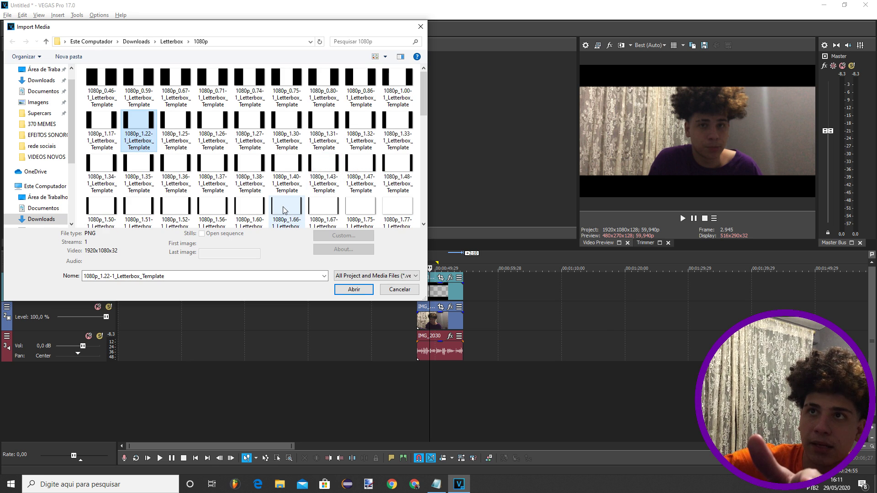
left_click(284, 210, "ctrl")
scroll(284, 210, "down", 5)
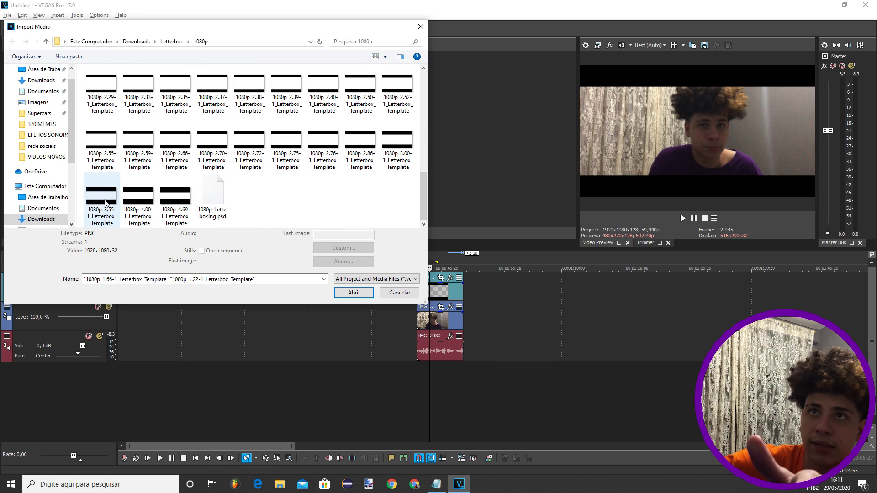
left_click(102, 147, "ctrl")
left_click(175, 146, "ctrl")
left_click(354, 293)
- Replace the letterbox overlay above the video clip with the 1080p_2.55-1 template, matching the clip's length
left_click_drag(428, 300, 220, 133)
left_click_drag(216, 95, 445, 288)
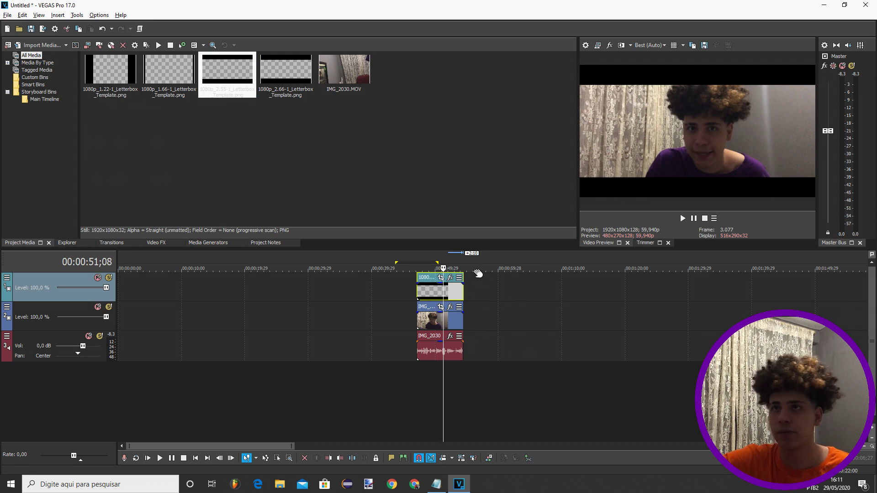
- Open the Event Pan/Crop settings of the 2.55-1 letterbox event at its start, keeping the timeline clip in view
left_click(419, 261)
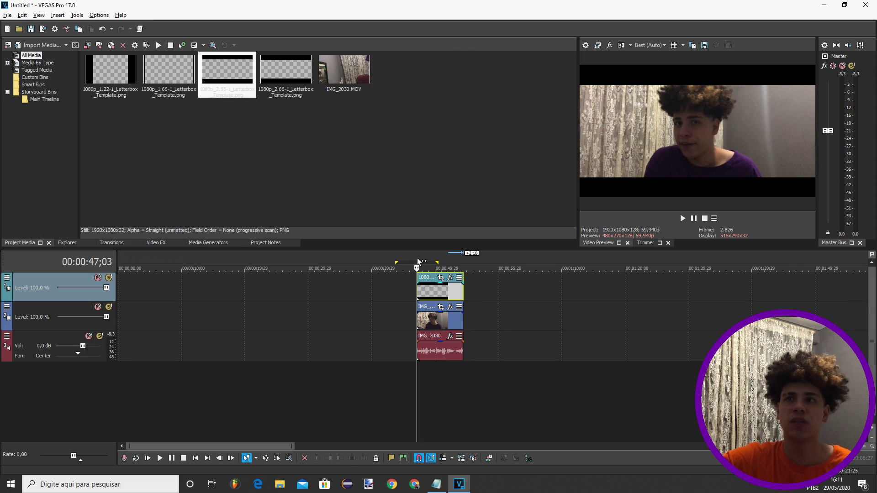
left_click(441, 278)
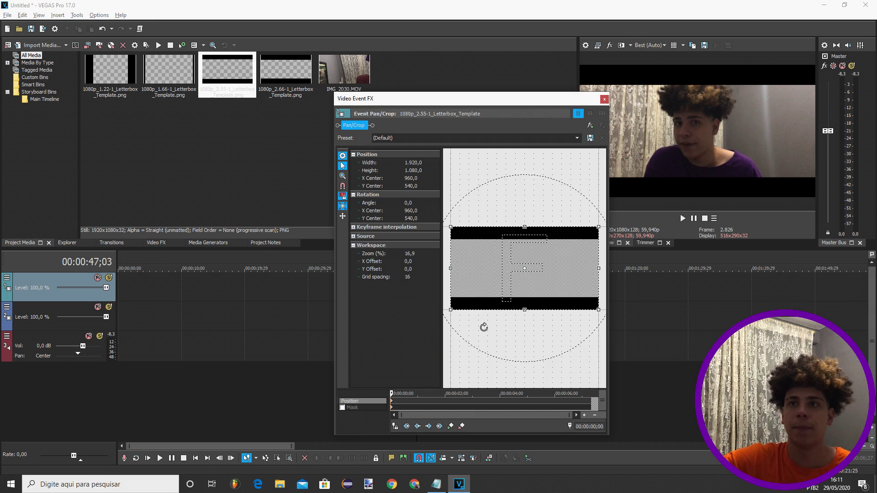
left_click_drag(514, 102, 248, 71)
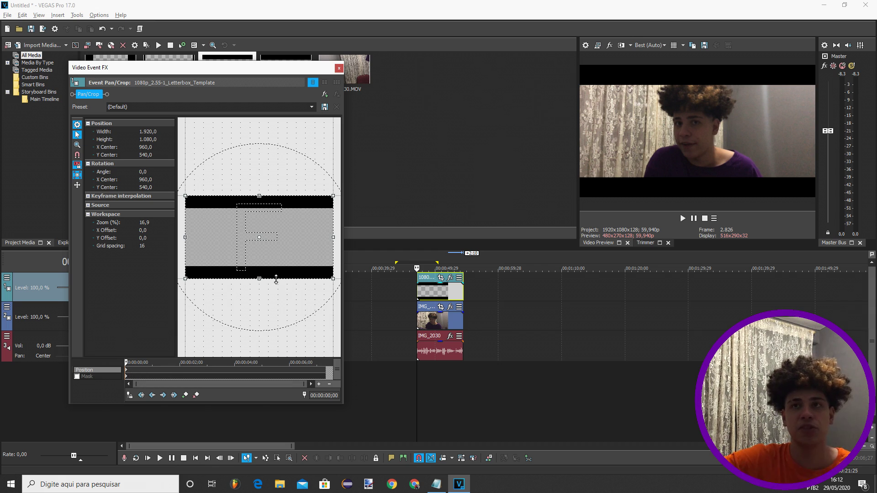
- Animate the 2.55-1 letterbox crop from about 1268 × 713 at the start back to full frame at 00:00:00;12
left_click_drag(259, 278, 260, 264)
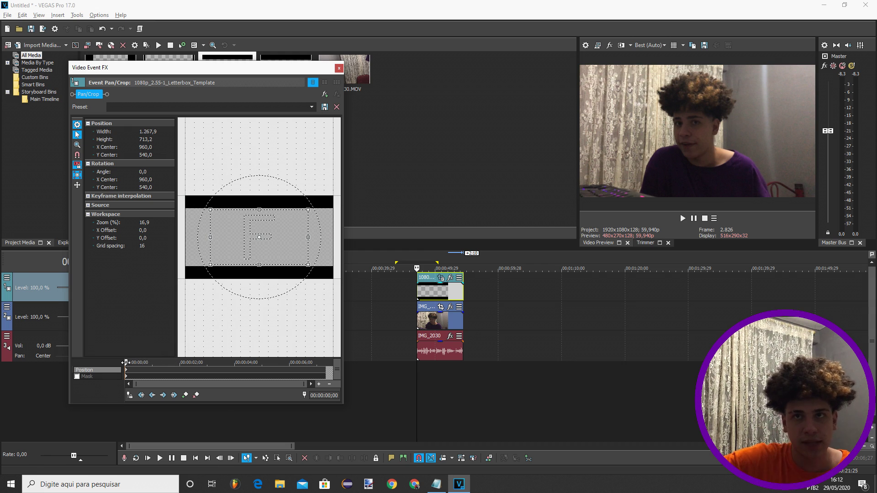
right_click(257, 258)
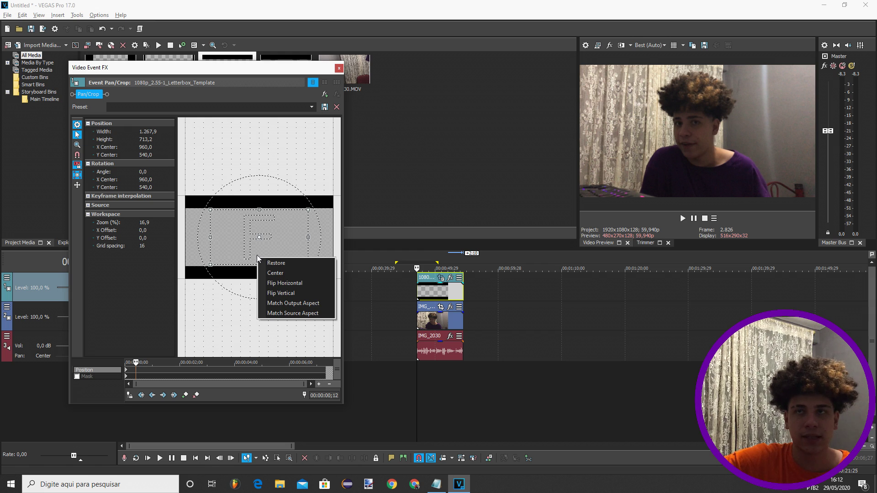
left_click(274, 262)
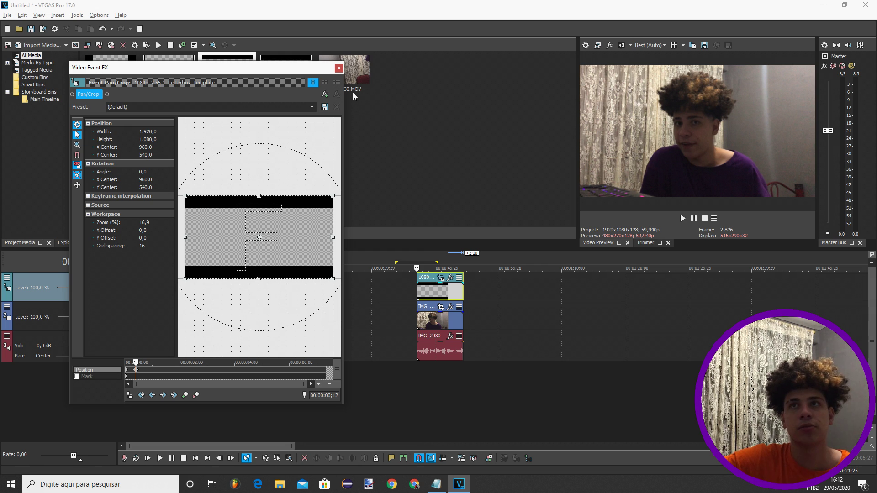
- Play the timeline from just before the clip to preview the letterbox bars' entrance
left_click(339, 69)
key("space")
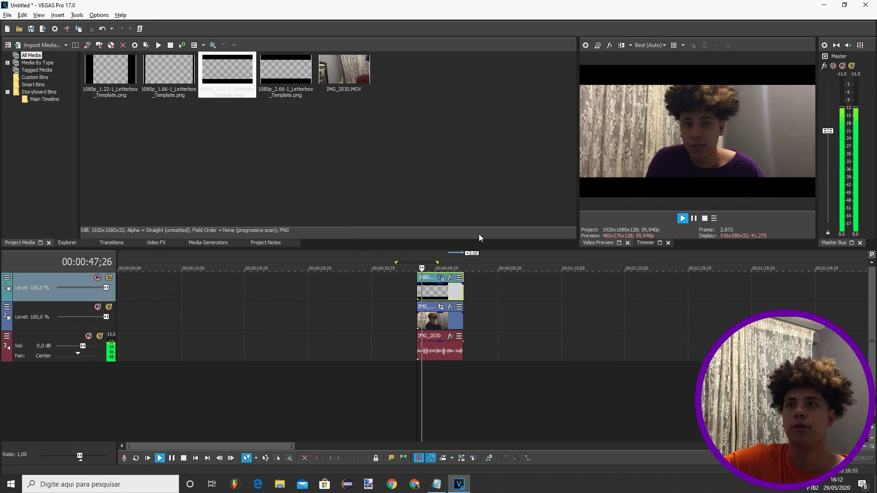
left_click_drag(423, 268, 413, 269)
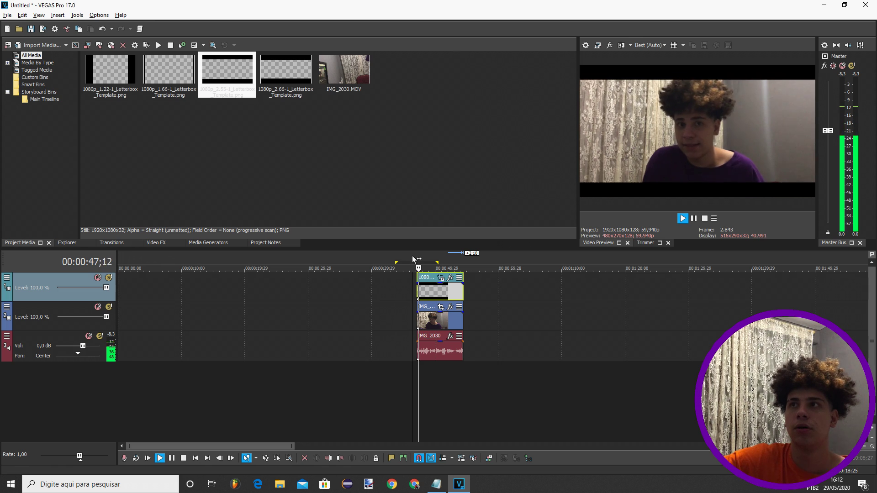
left_click(694, 219)
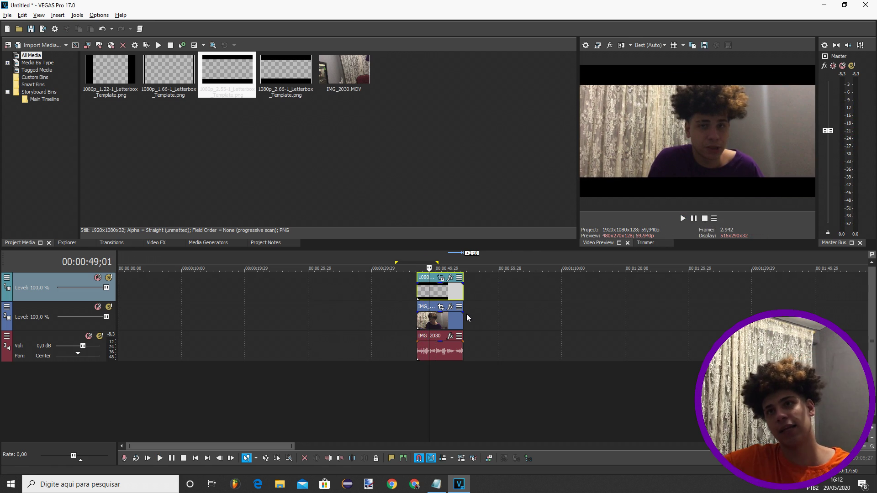
- Slow the bars' entrance by moving the letterbox event's second Pan/Crop keyframe to just before the 2-second mark
left_click(440, 278)
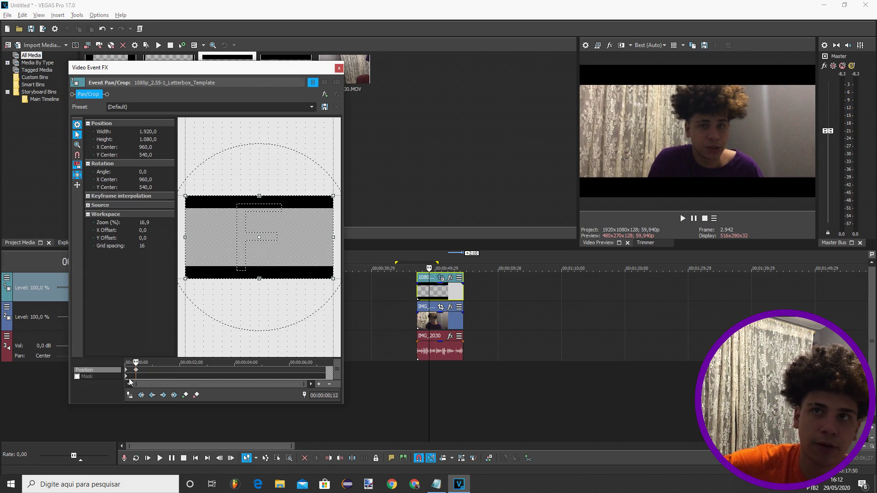
left_click_drag(165, 375, 177, 377)
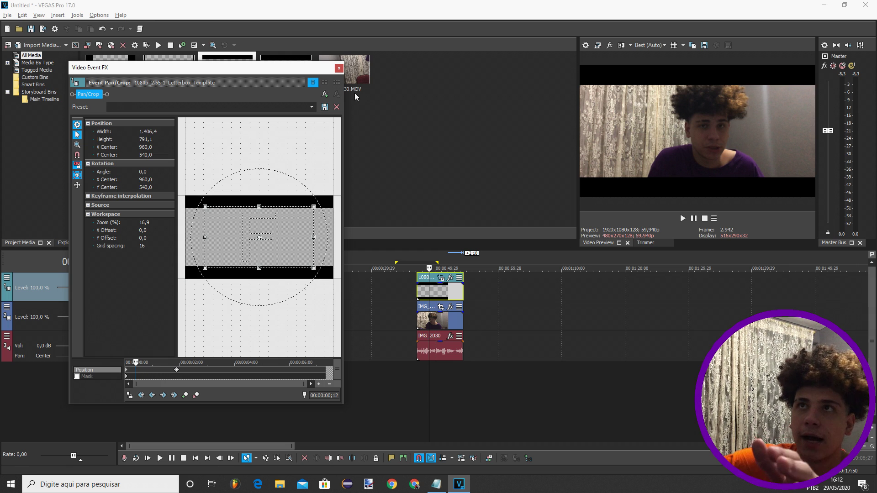
- Replay the clip from its start to check the slower letterbox entrance
left_click(339, 68)
key("space")
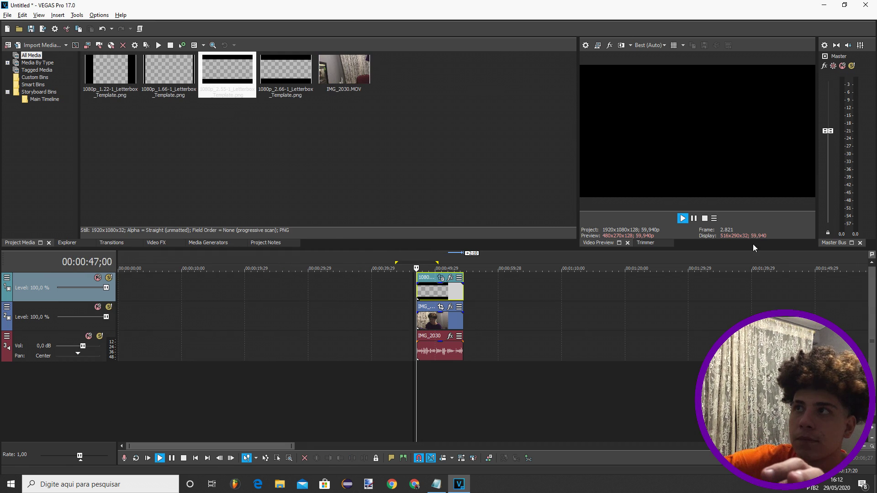
left_click(695, 218)
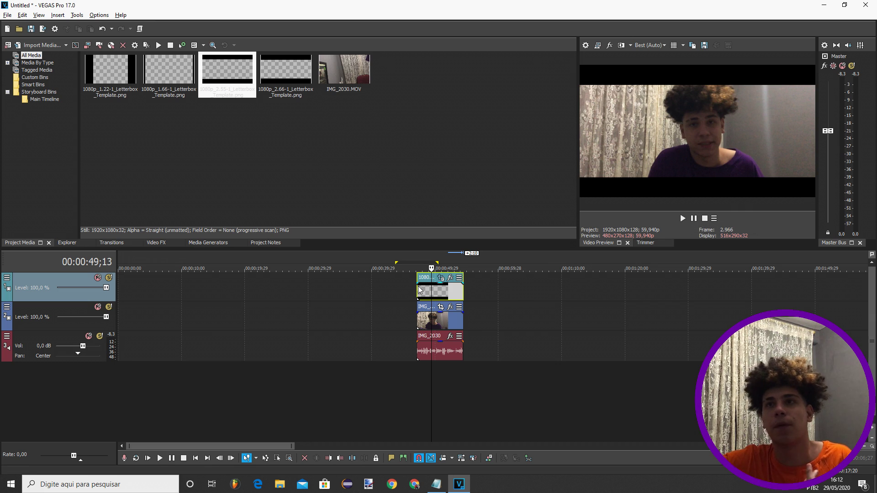
- Add a full-frame Pan/Crop keyframe to the letterbox event at 00:00:06;07
left_click(440, 279)
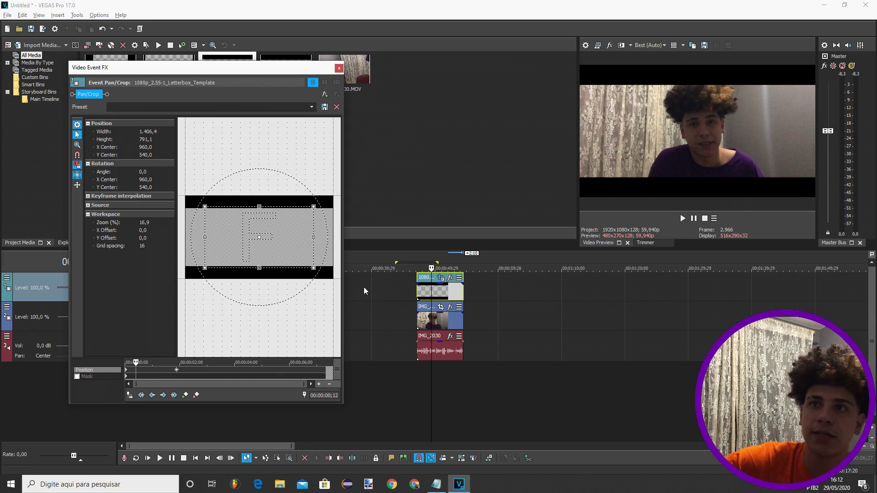
left_click(300, 372)
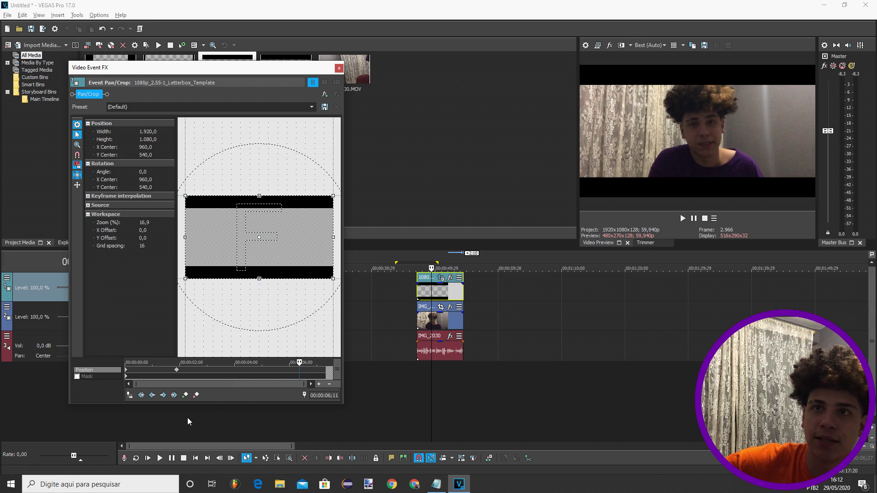
left_click(186, 396)
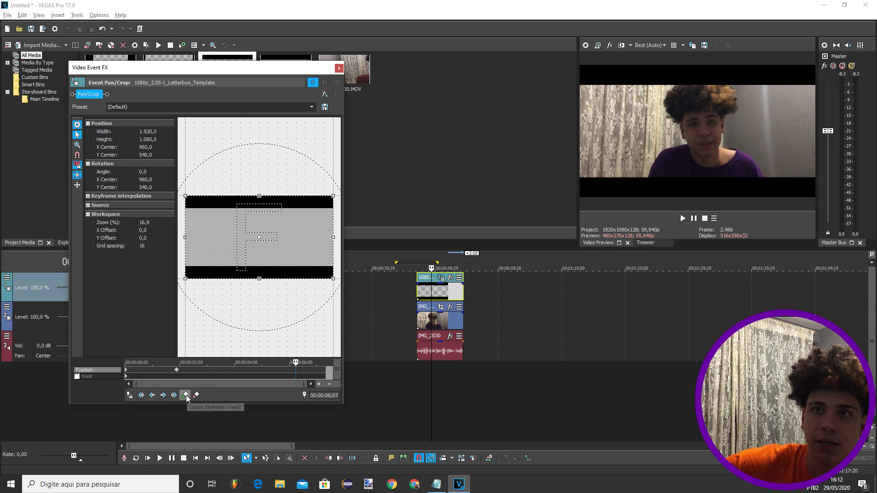
left_click(186, 396)
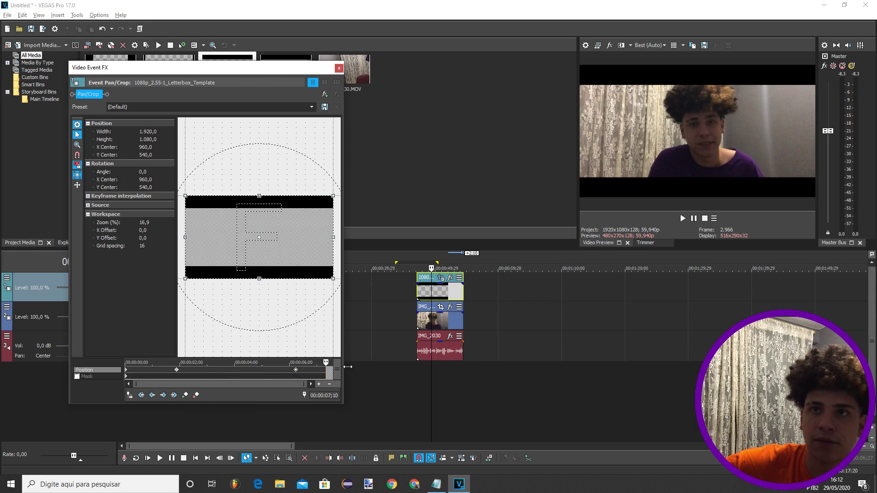
- Copy the letterbox event's starting Pan/Crop keyframe to its end at 00:00:07;09
right_click(127, 372)
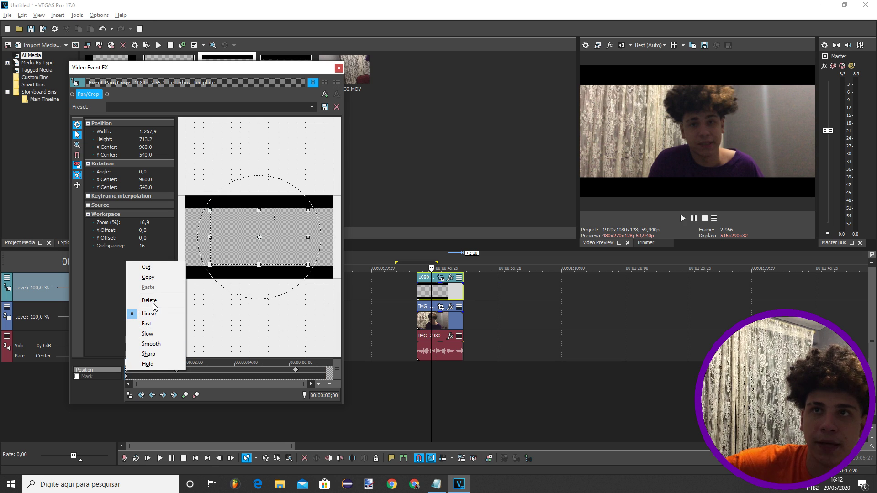
left_click(153, 278)
left_click(327, 373)
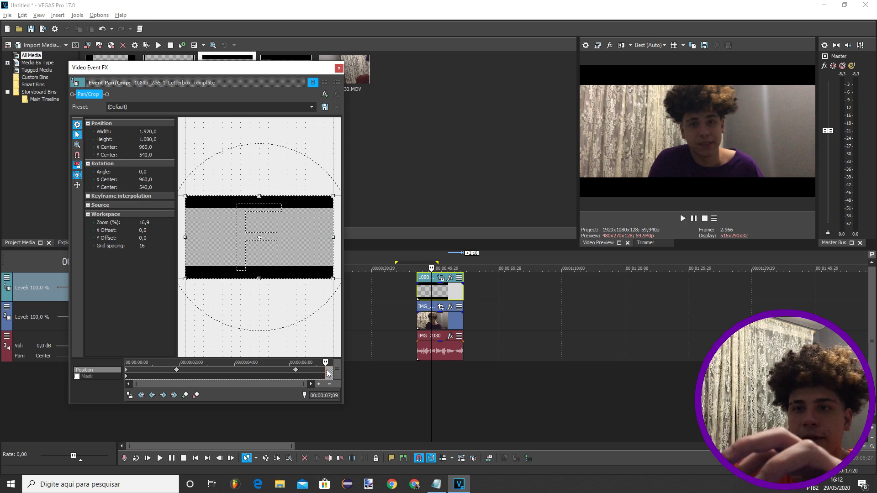
- Play the clip from its start to preview the letterbox bars' entrance and exit
left_click(339, 68)
left_click(418, 261)
key("space")
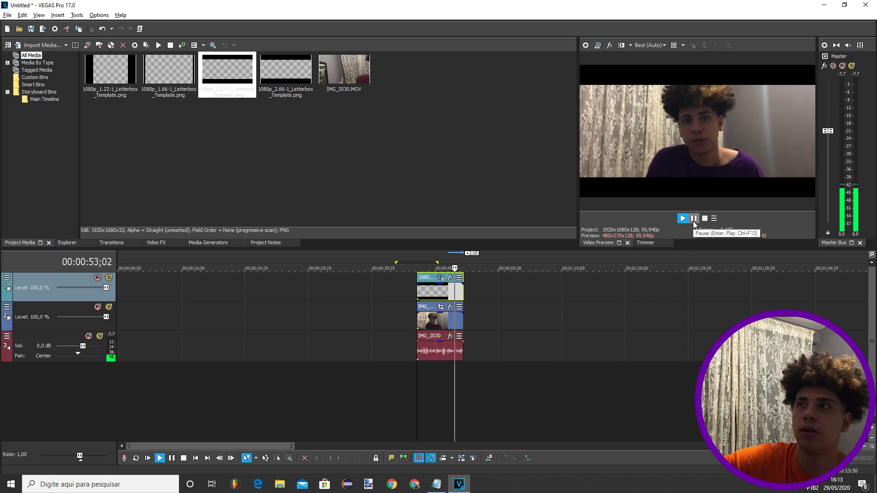
left_click(693, 219)
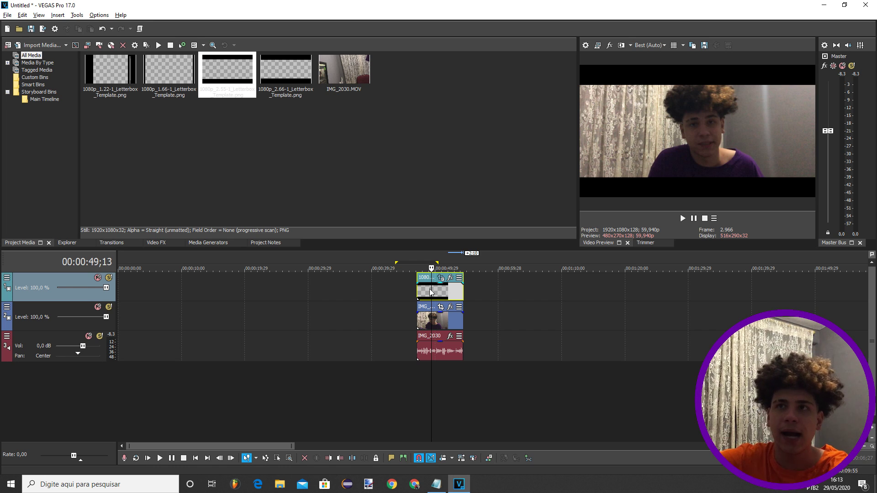
- Delete the letterbox overlay from the upper track and shift the IMG_2030 clip slightly earlier on the timeline
left_click(429, 293)
key("Delete")
left_click_drag(449, 322, 447, 323)
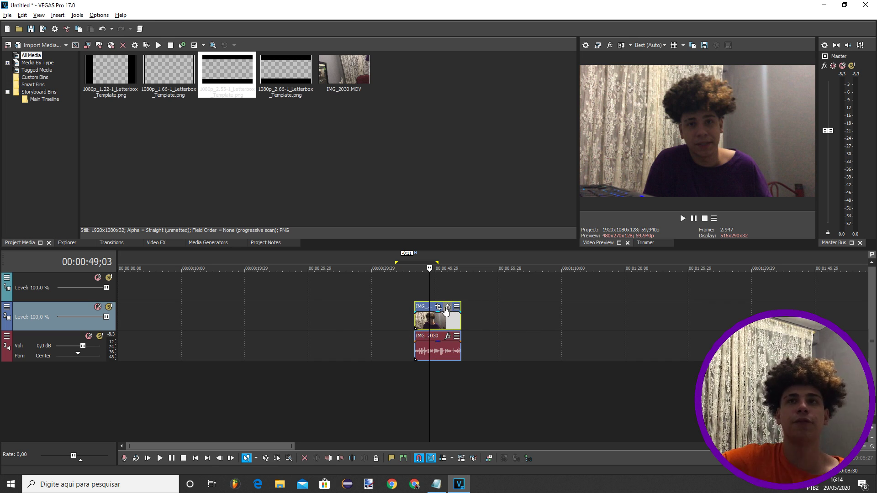
- Add the VEGAS Cookie Cutter effect to the IMG_2030 video clip with its shape set to Square
left_click(448, 306)
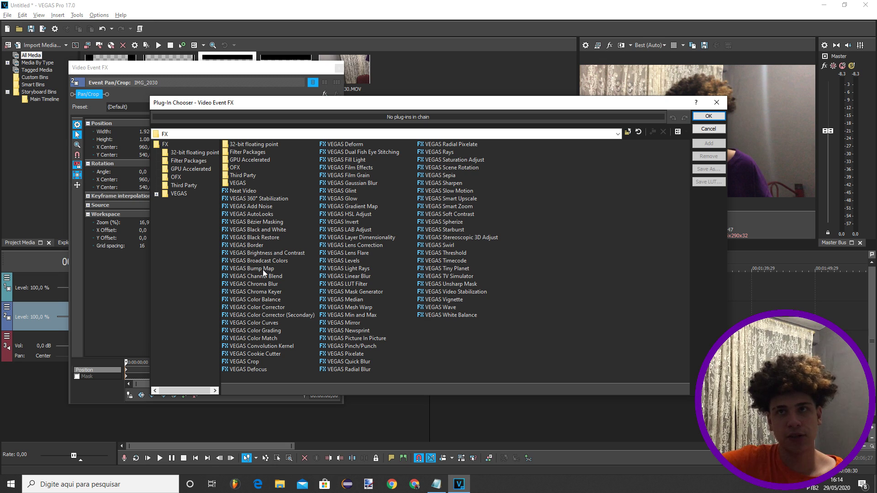
left_click(265, 354)
left_click(699, 143)
left_click(709, 116)
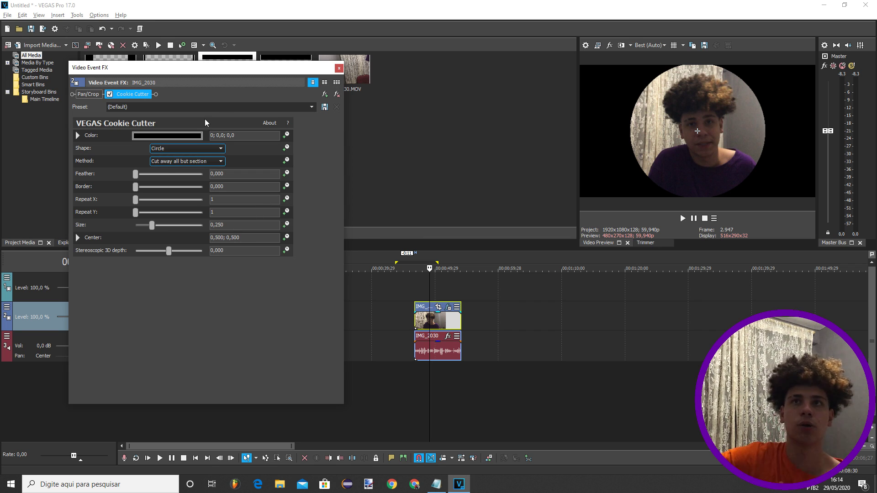
scroll(187, 149, "down", 3)
scroll(187, 149, "up", 3)
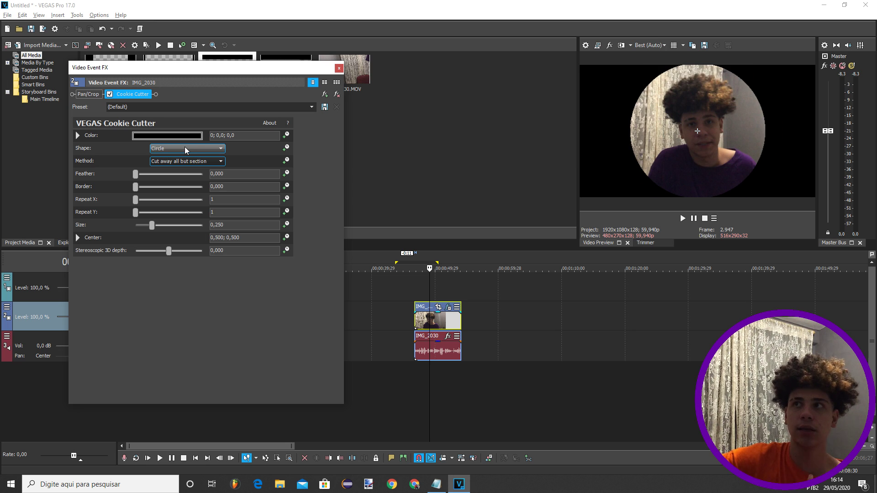
scroll(186, 149, "down", 6)
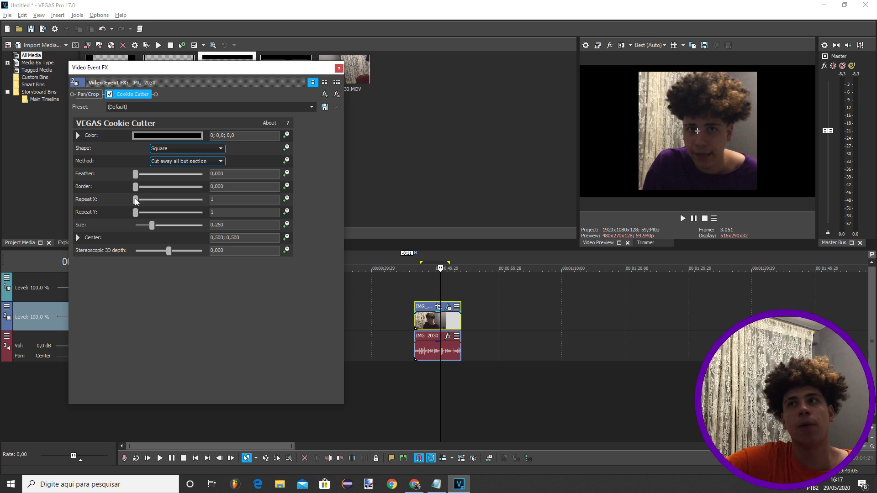
- Form horizontal bars with Cookie Cutter by setting Repeat X to 10, Repeat Y to 1 and Size to about 0.449
left_click_drag(136, 200, 256, 218)
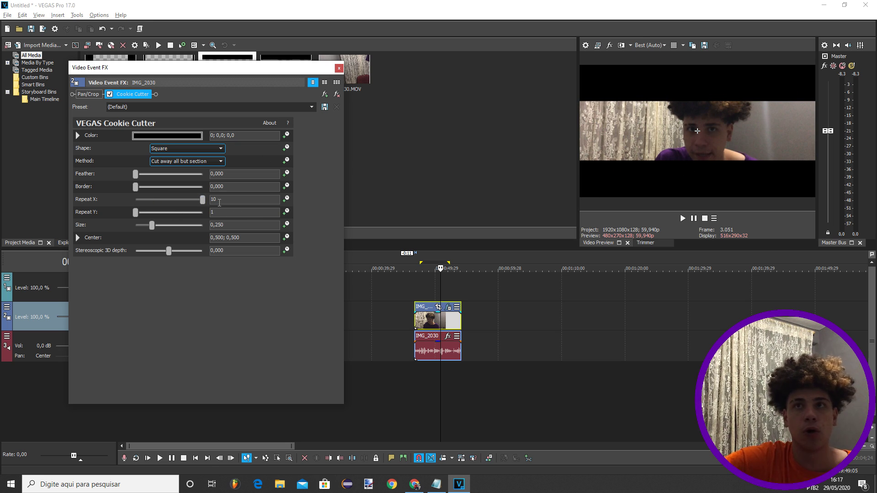
left_click_drag(203, 204, 292, 218)
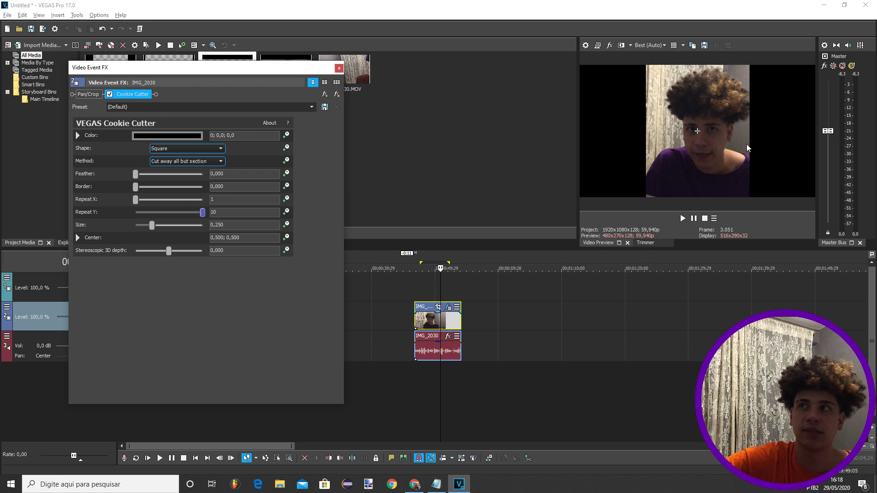
left_click_drag(203, 213, 232, 203)
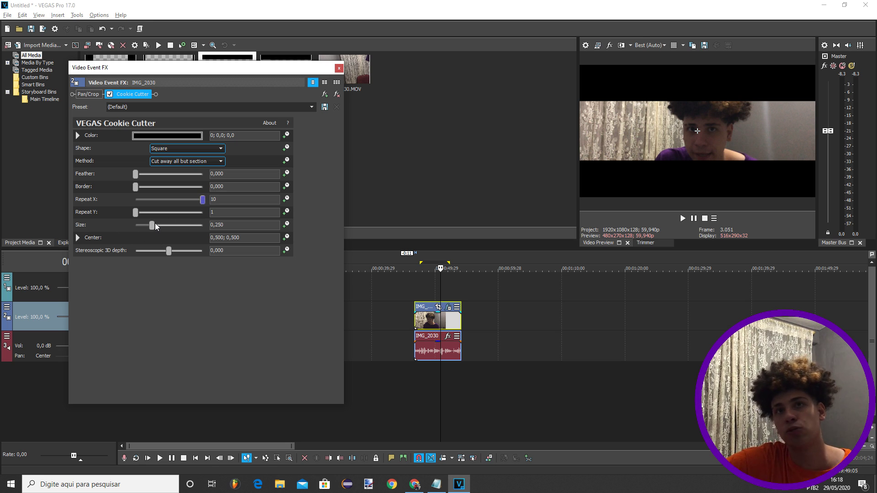
mouse_move(152, 226)
left_mouse_down()
mouse_move(190, 228)
mouse_move(110, 223)
mouse_move(166, 227)
left_mouse_up()
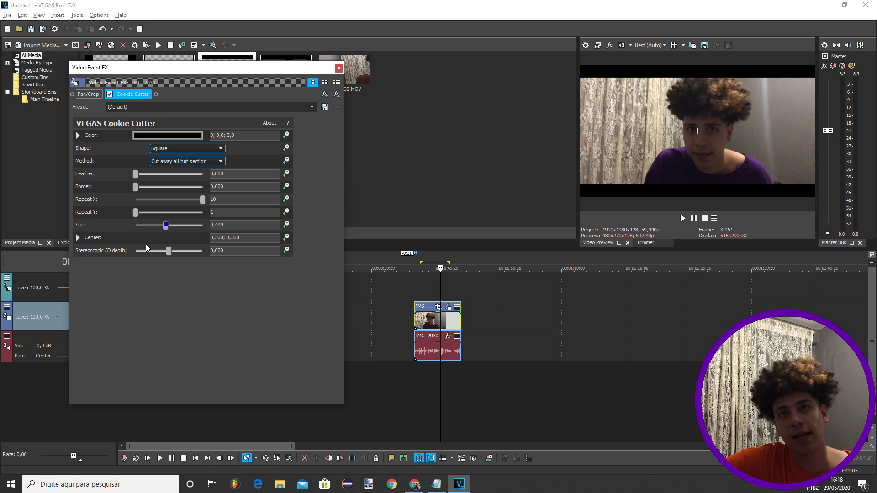
- Enable animation for the Cookie Cutter's Size and set Repeat X to 6 with the effect cursor at 00:00:00;16
left_click(286, 225)
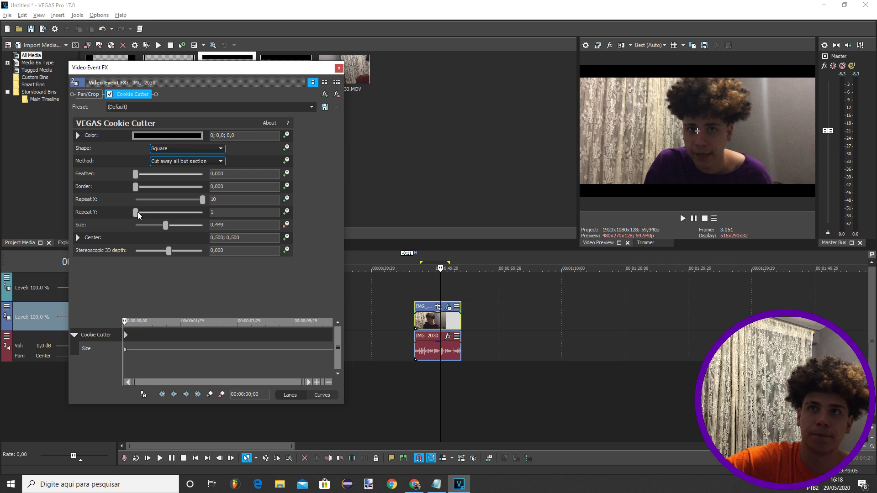
left_click_drag(205, 200, 144, 202)
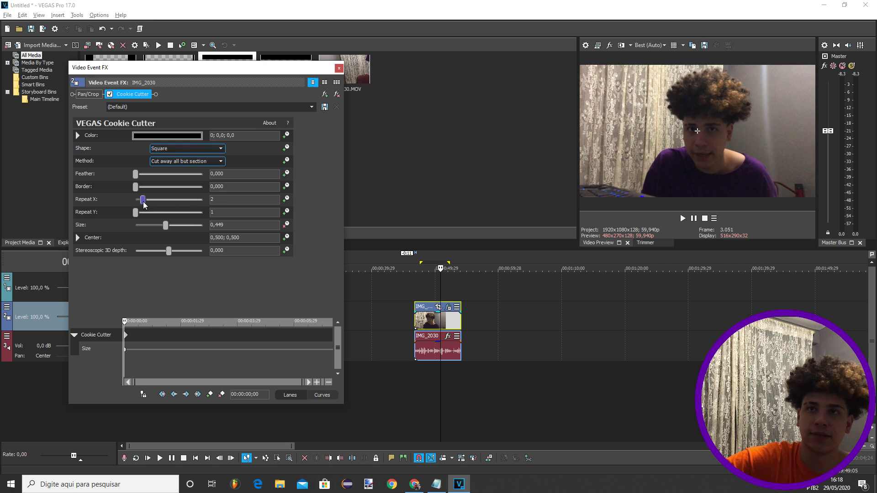
left_click_drag(131, 328, 139, 327)
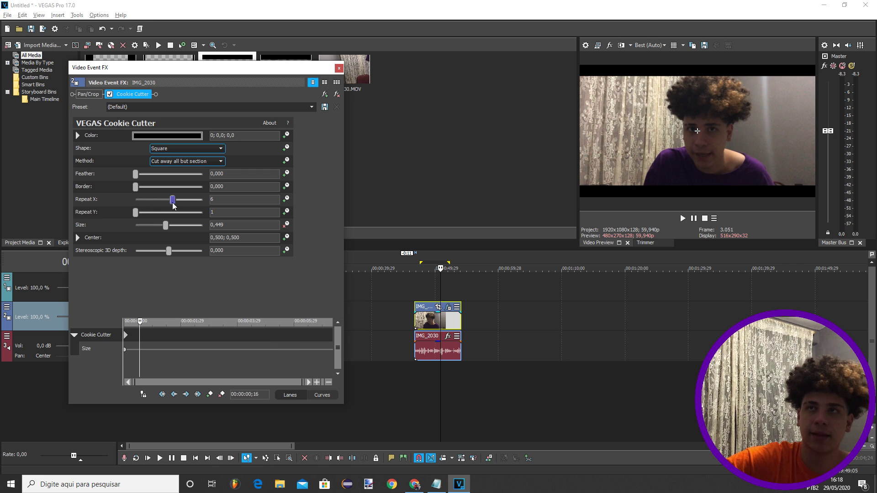
- Close the effect settings and play the clip from its start to preview the Cookie Cutter bars
left_click(339, 68)
left_click(416, 269)
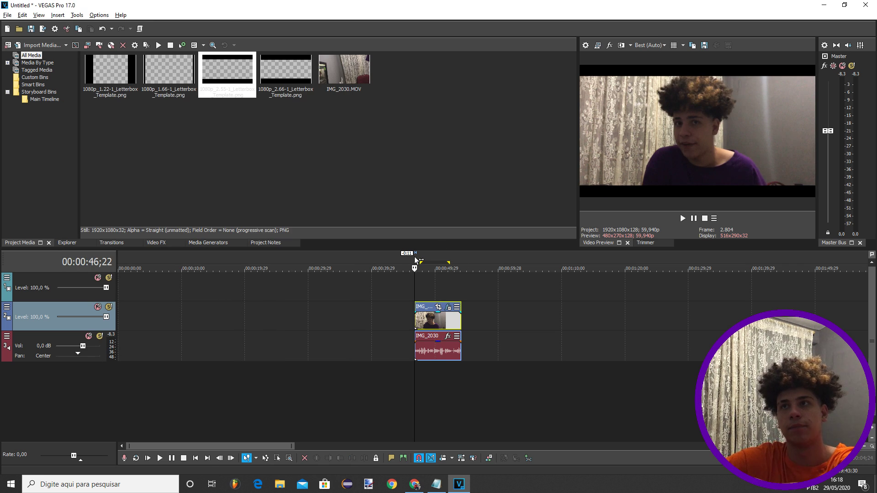
scroll(355, 320, "up", 2)
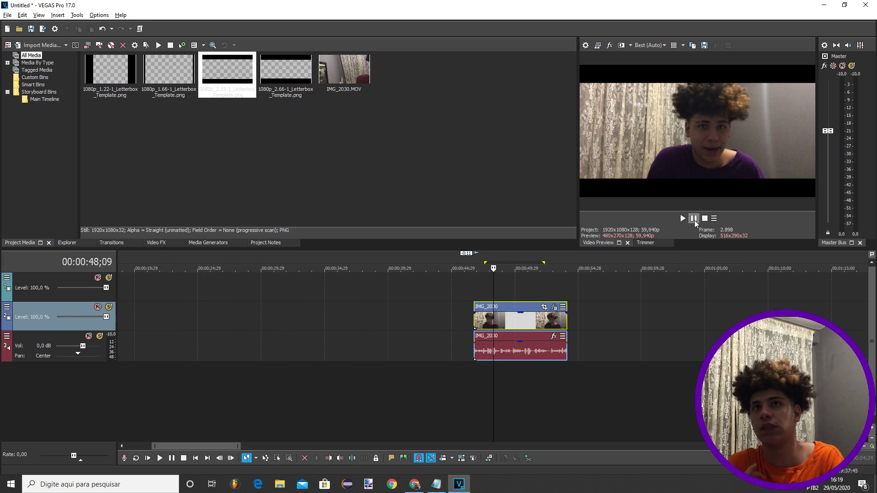